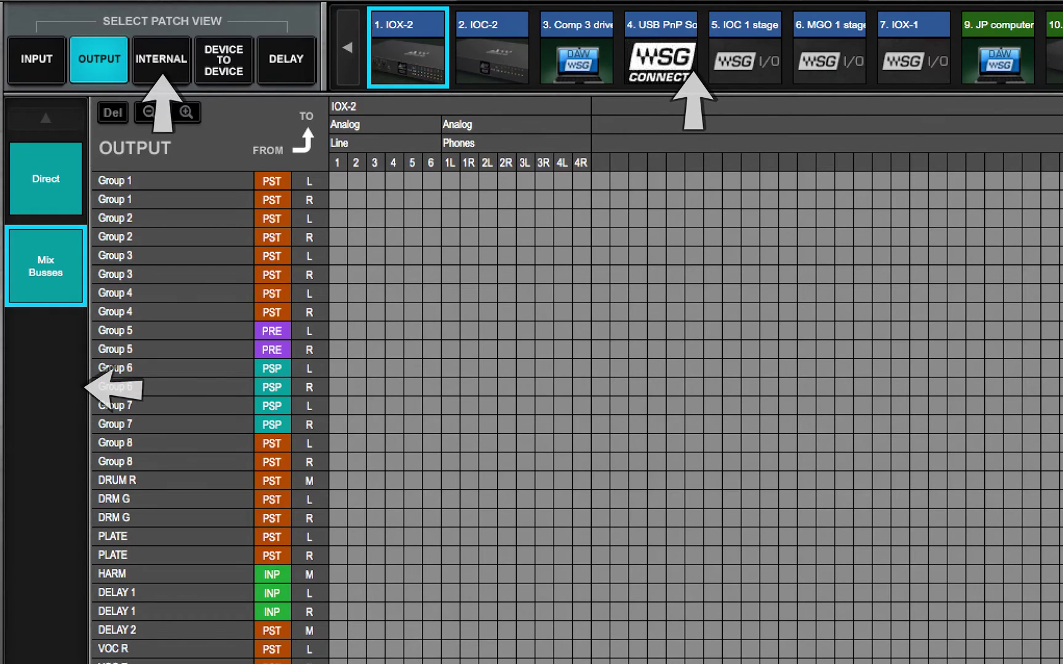
- Add IOC-2, Comp 3 driver, USB, IOC 1, MGO 1 and IOX-1 columns; list direct channel outputs
{"action": "left_click", "coordinate": [492, 47]}
{"action": "left_click", "coordinate": [577, 47]}
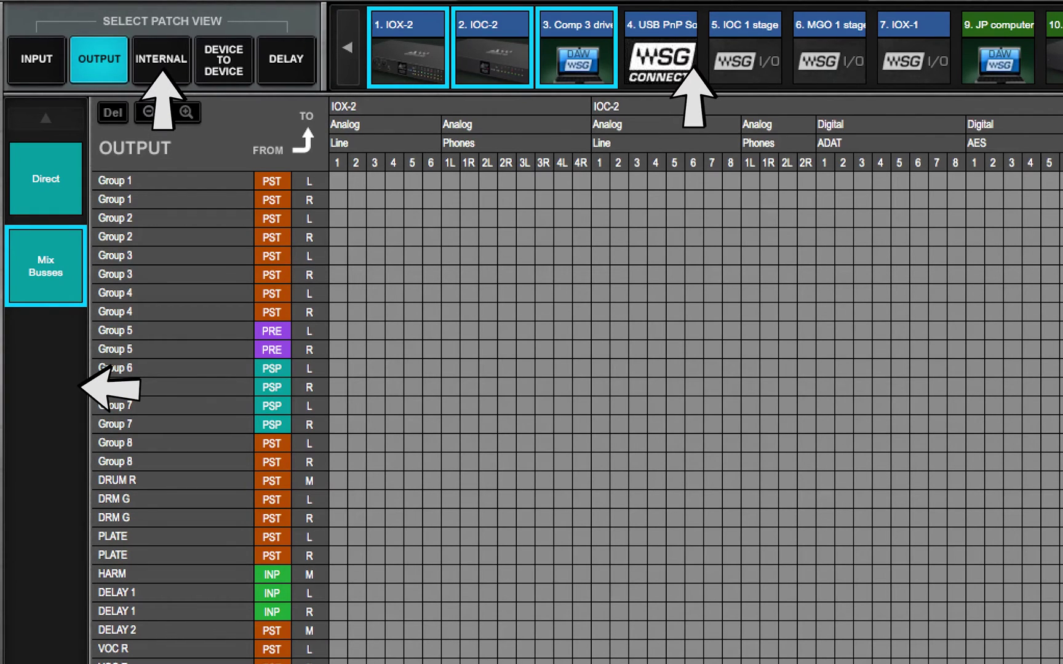
{"action": "left_click", "coordinate": [661, 47]}
{"action": "left_click", "coordinate": [45, 178]}
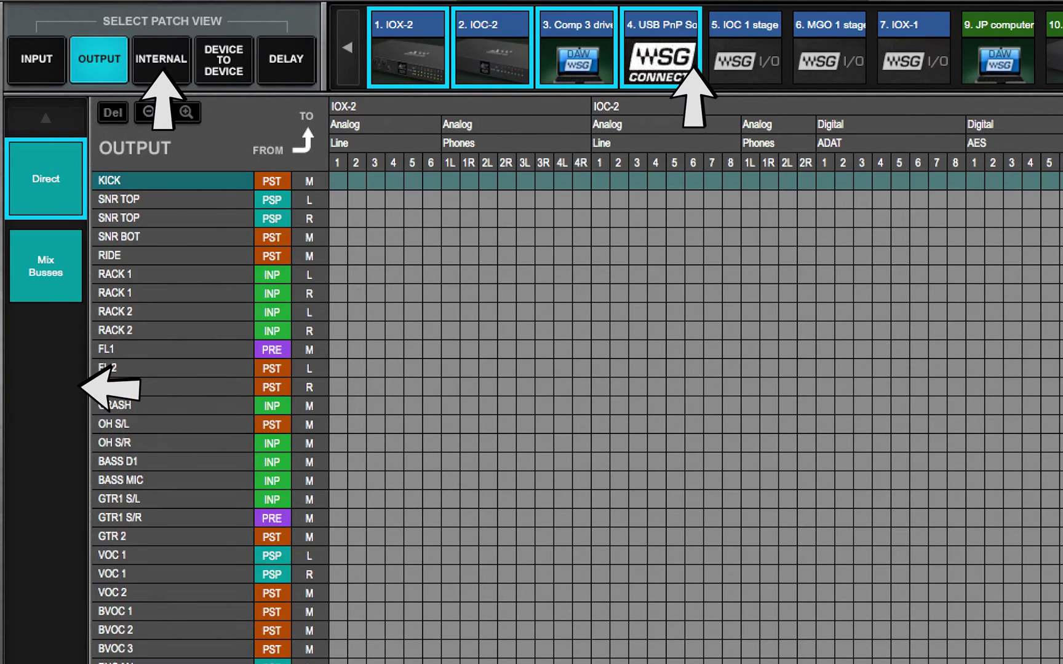
{"action": "left_click", "coordinate": [745, 47]}
{"action": "left_click", "coordinate": [830, 47]}
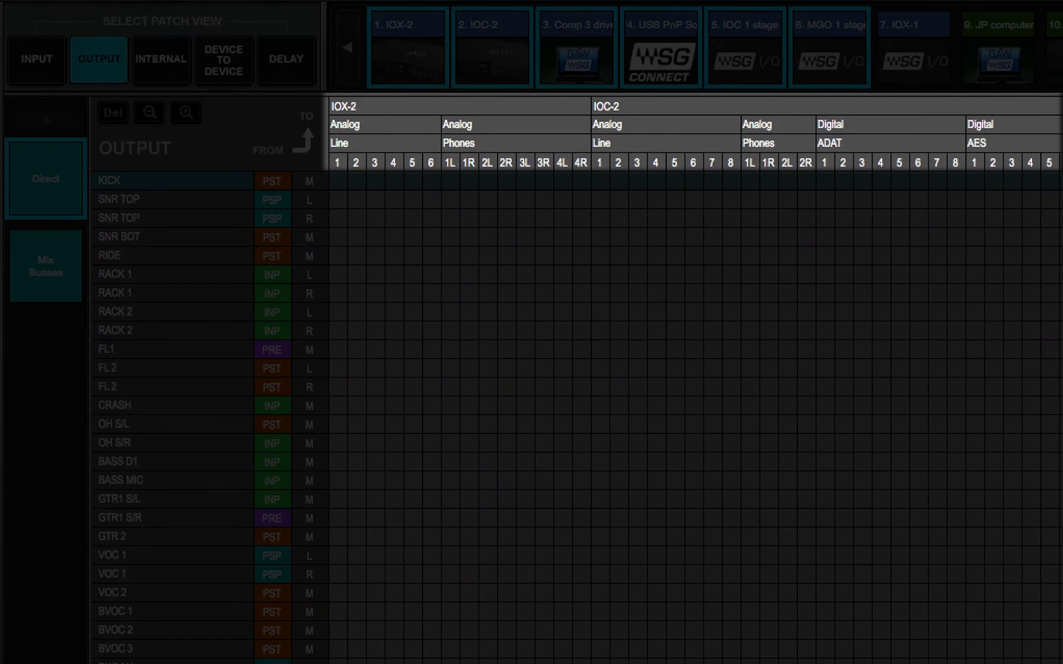
{"action": "left_click", "coordinate": [914, 48]}
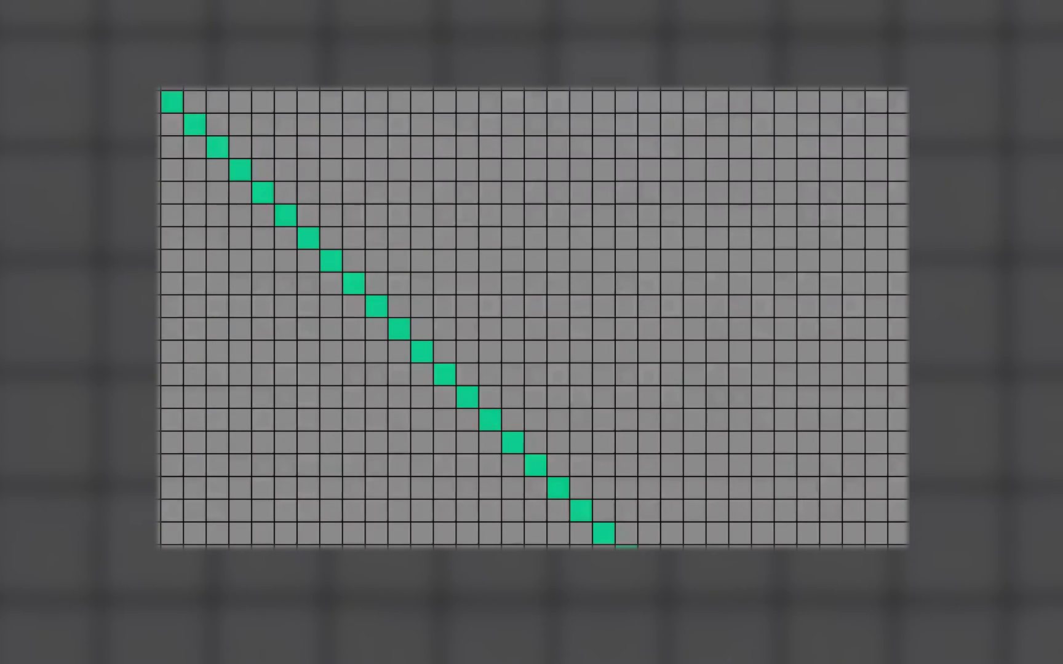
- Patch the crossing cell in the diagonal grid, which triggers an overwrite prompt
{"action": "left_click", "coordinate": [512, 215]}
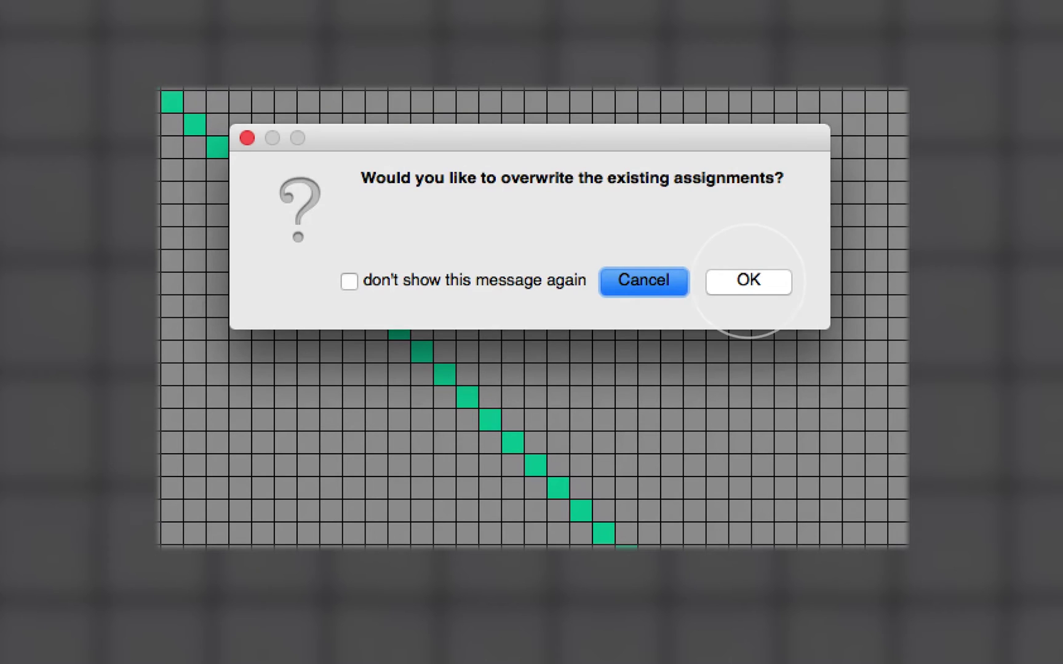
- Confirm overwriting the row's existing diagonal assignment
{"action": "left_click", "coordinate": [747, 280]}
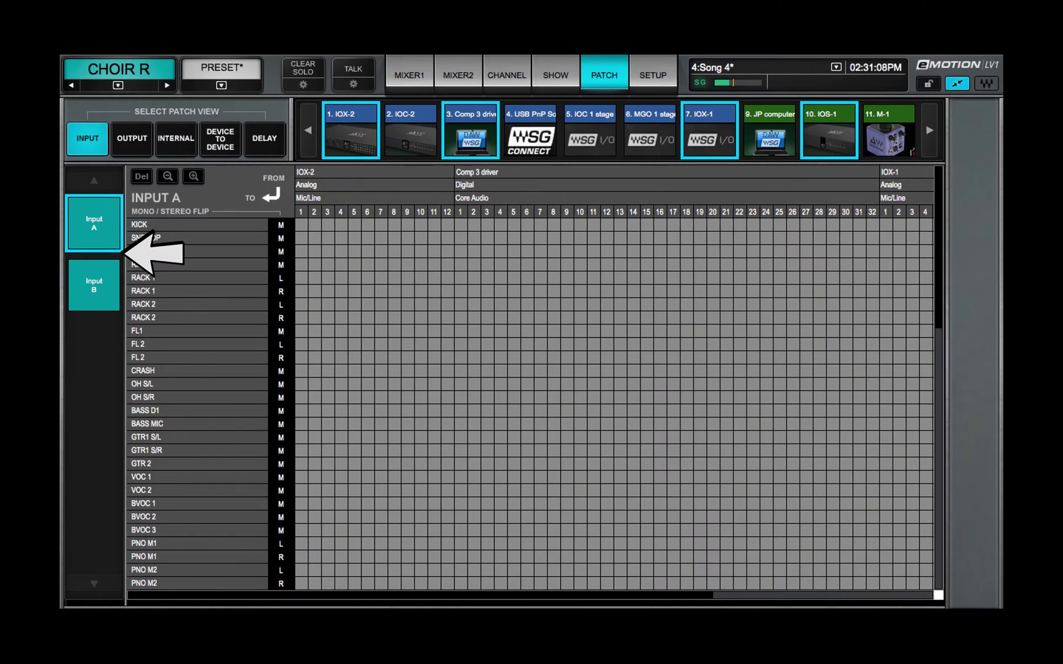
- Switch to Input B and back to Input A, then inspect the RACK 2 L/R rows
{"action": "left_click", "coordinate": [94, 289]}
{"action": "left_click", "coordinate": [94, 223]}
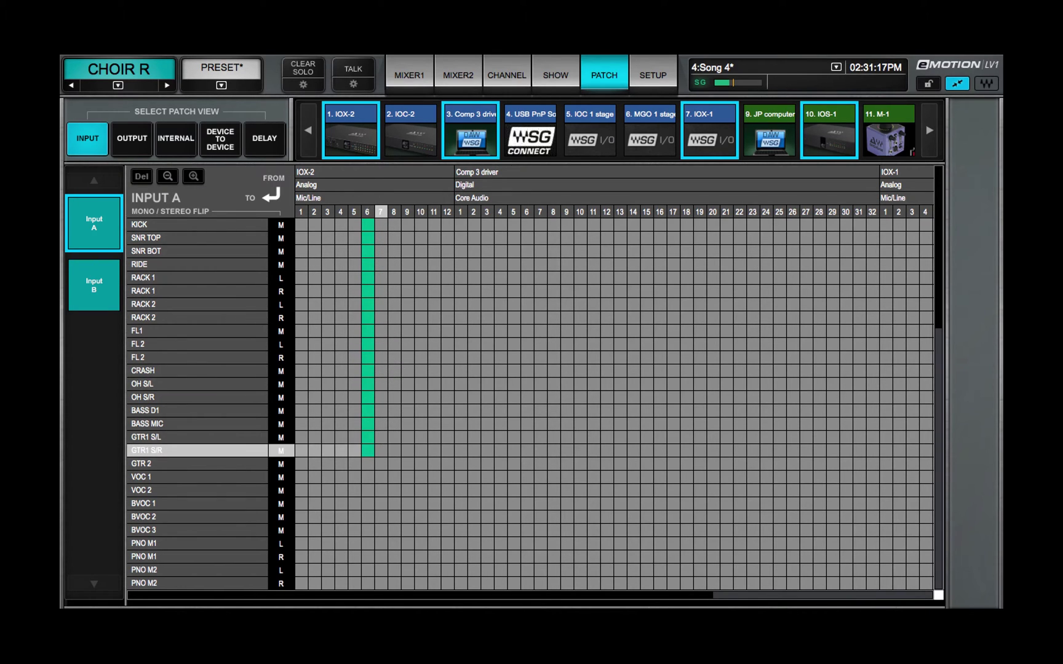
{"action": "left_click", "coordinate": [197, 305]}
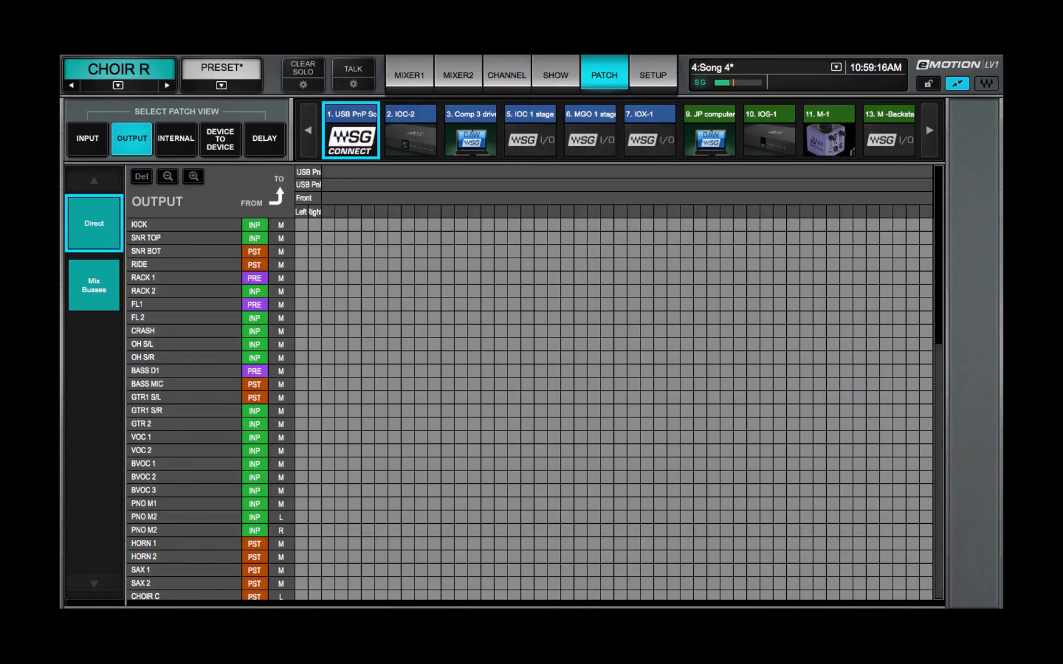
- Choose Mix Busses in the output patch's left panel
{"action": "left_click", "coordinate": [94, 285]}
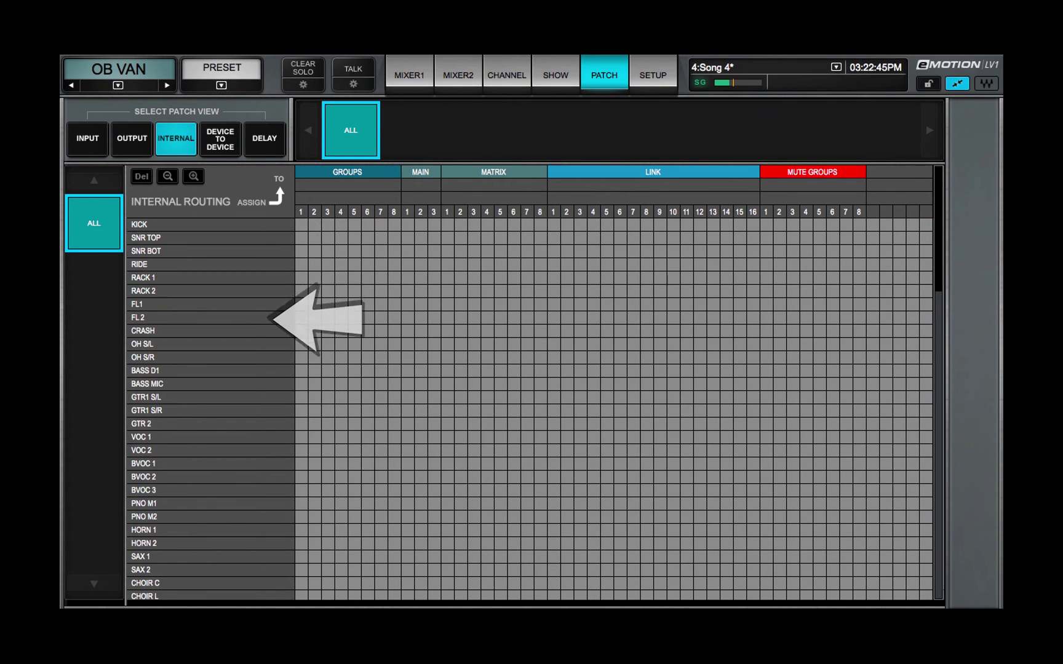
- Scroll down through the Internal routing patch list
{"action": "scroll", "coordinate": [209, 406], "scroll_direction": "down", "scroll_amount": 15}
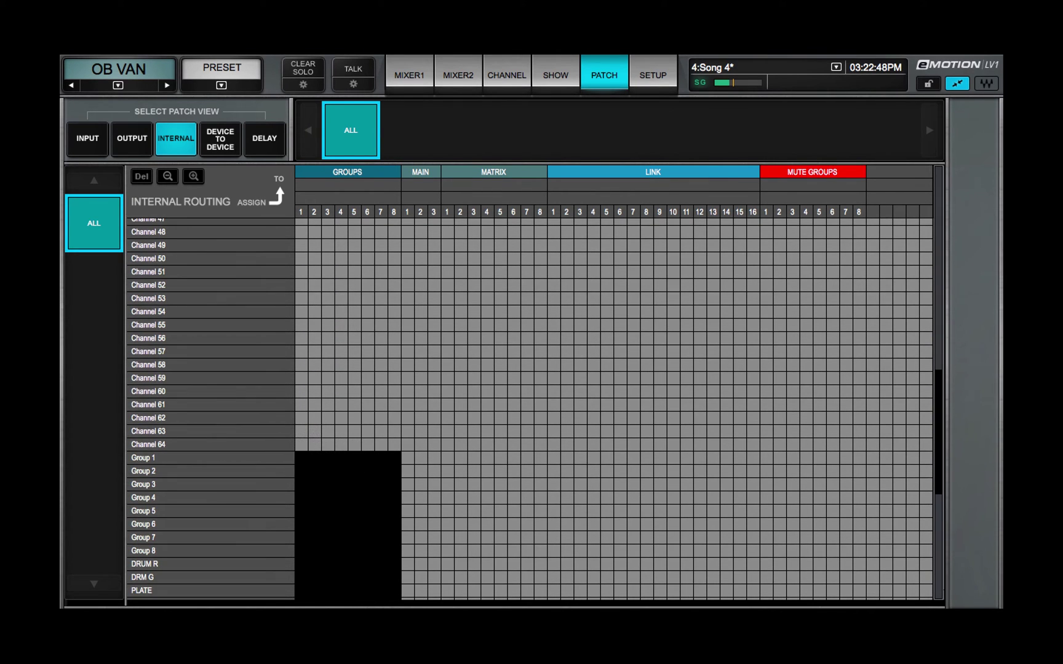
{"action": "scroll", "coordinate": [209, 406], "scroll_direction": "down", "scroll_amount": 7}
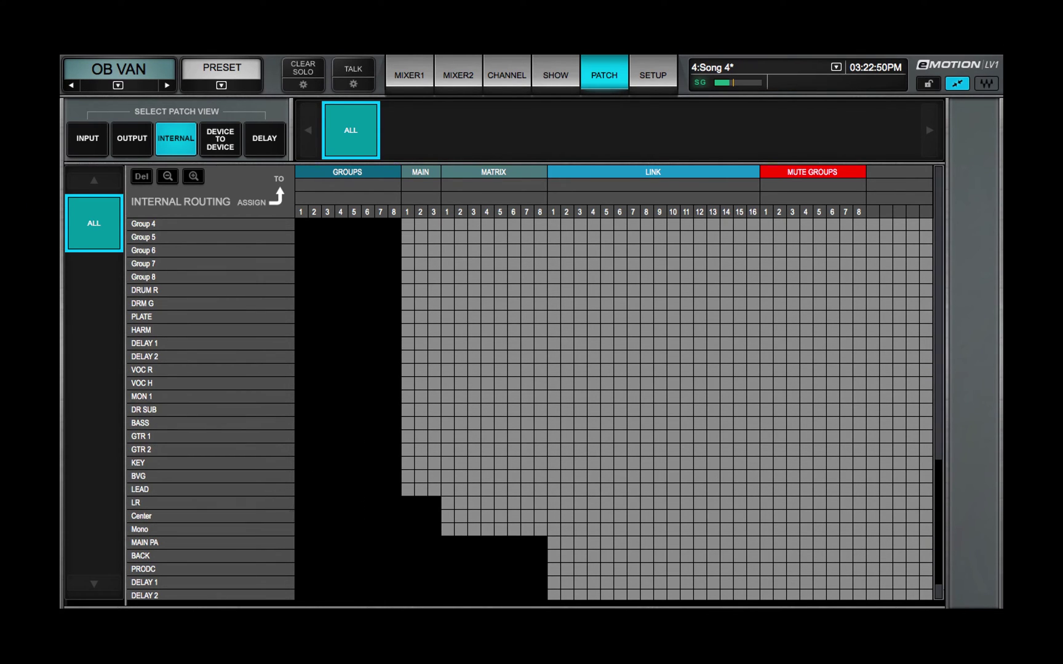
{"action": "scroll", "coordinate": [210, 406], "scroll_direction": "down", "scroll_amount": 3}
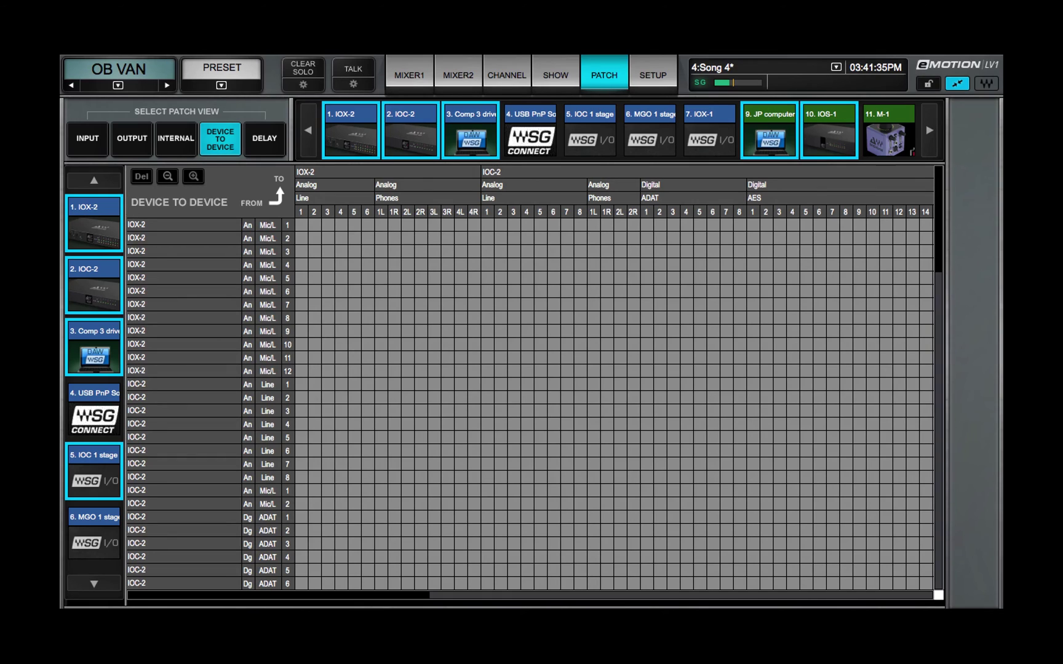
- Patch IOX-2 inputs diagonally to IOC-2 Line outputs and remove the IOX-2 output columns
{"action": "left_click_drag", "start_coordinate": [487, 225], "coordinate": [594, 331]}
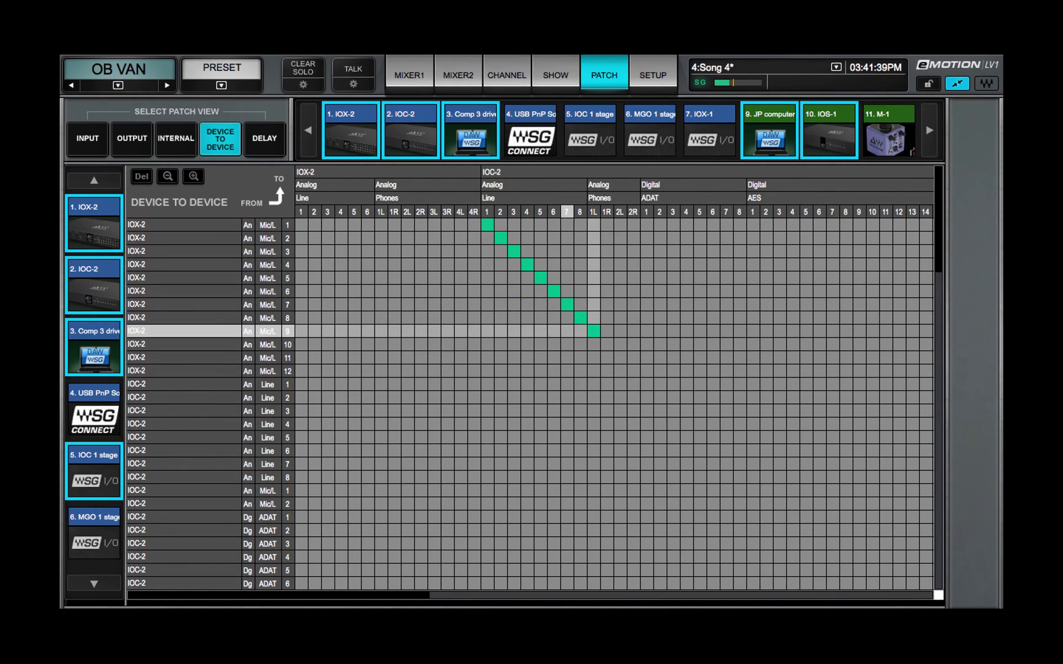
{"action": "left_click_drag", "start_coordinate": [301, 225], "coordinate": [367, 291]}
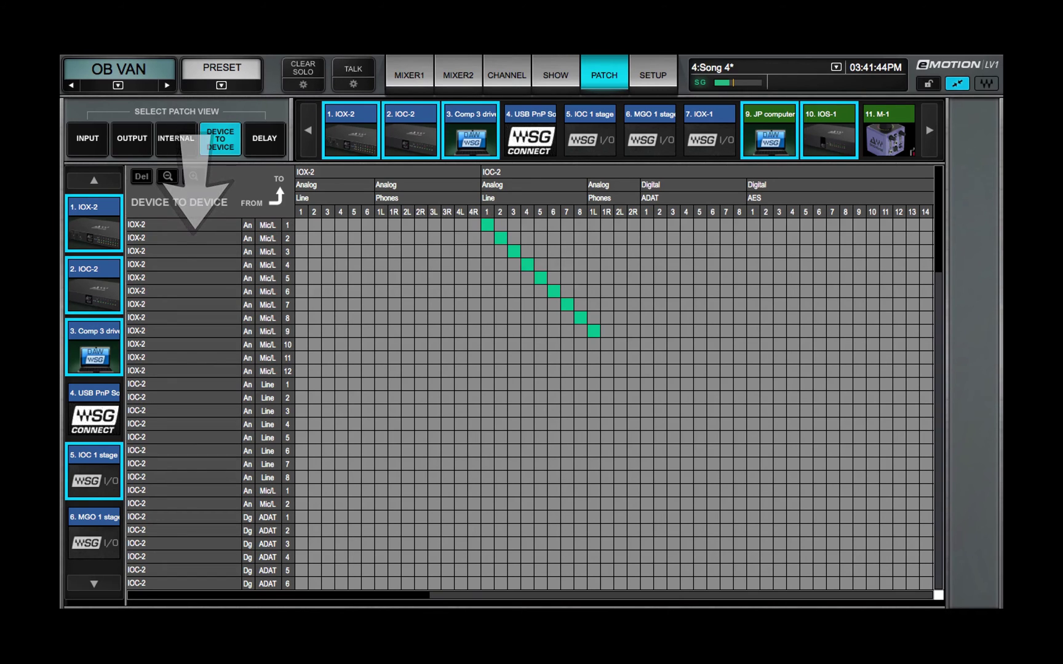
{"action": "left_click", "coordinate": [350, 130]}
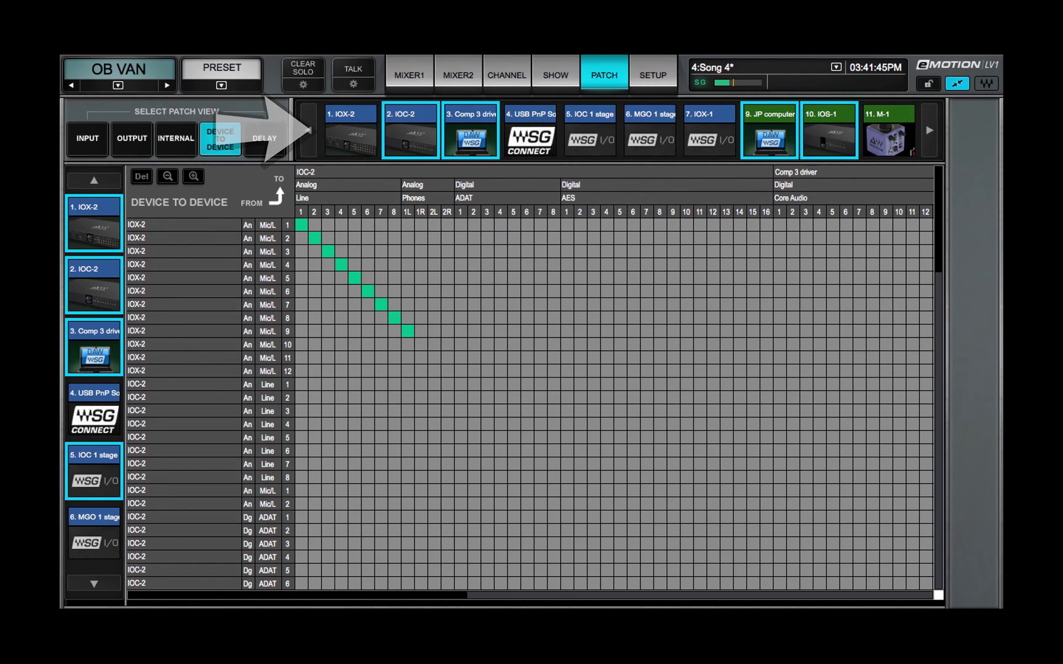
- Re-patch IOX-2 channel 3 to Line 6, channel 4 to Line 8, channel 6 to Line 4, plus one more
{"action": "left_click", "coordinate": [367, 251]}
{"action": "left_click", "coordinate": [393, 265]}
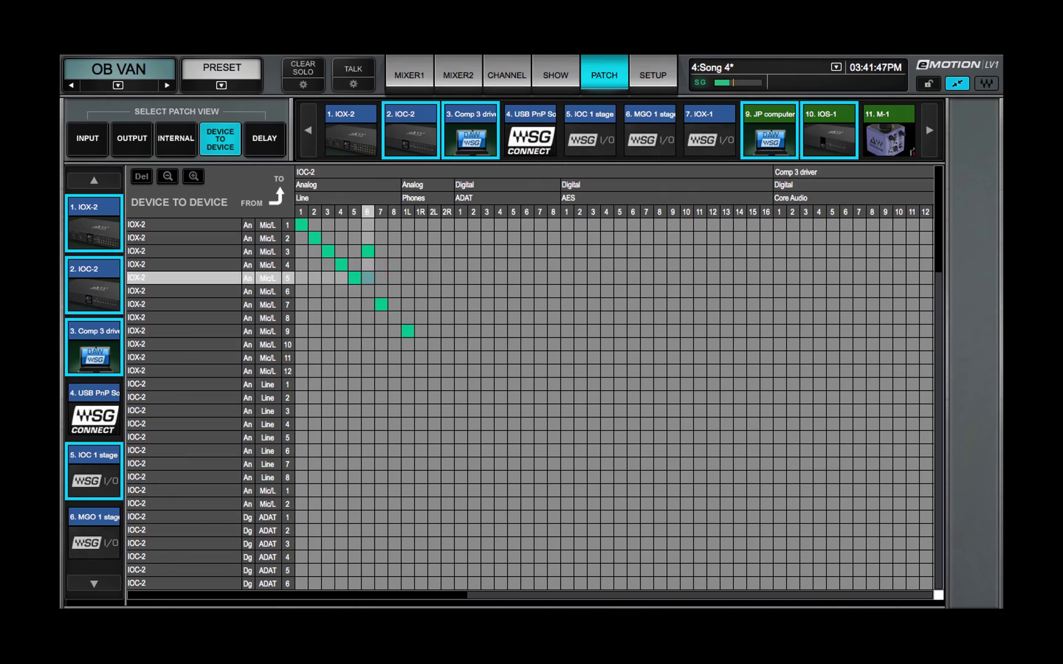
{"action": "left_click", "coordinate": [341, 291]}
{"action": "left_click", "coordinate": [381, 305]}
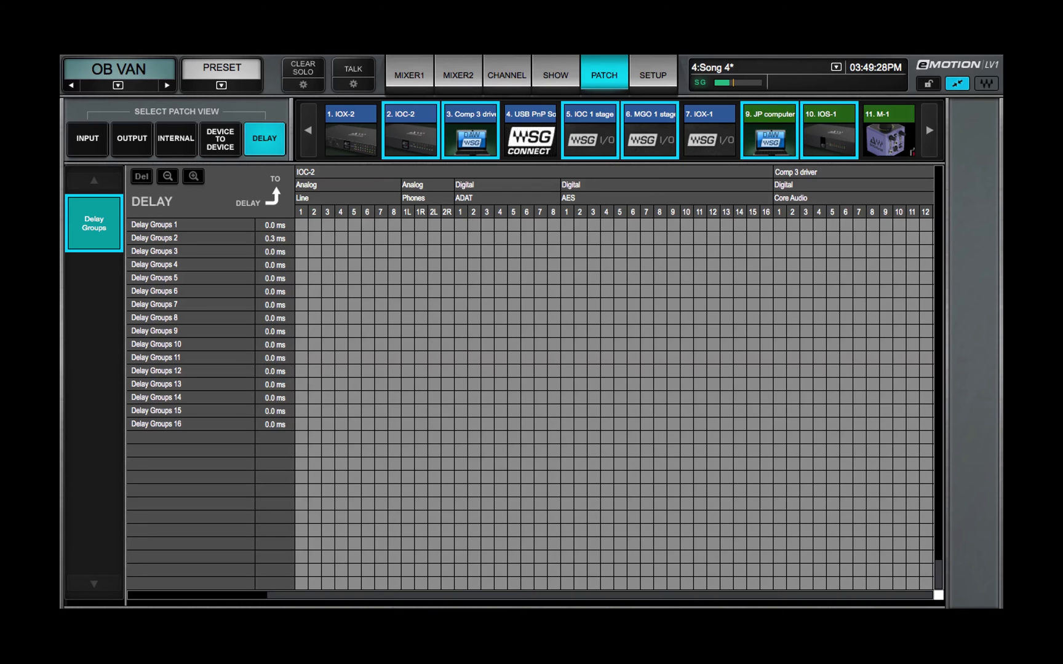
- Assign IOC-2 Line 6 to Delay Group 1, Lines 8 and 4 to group 5, Lines 1–3 to group 6
{"action": "left_click", "coordinate": [367, 224]}
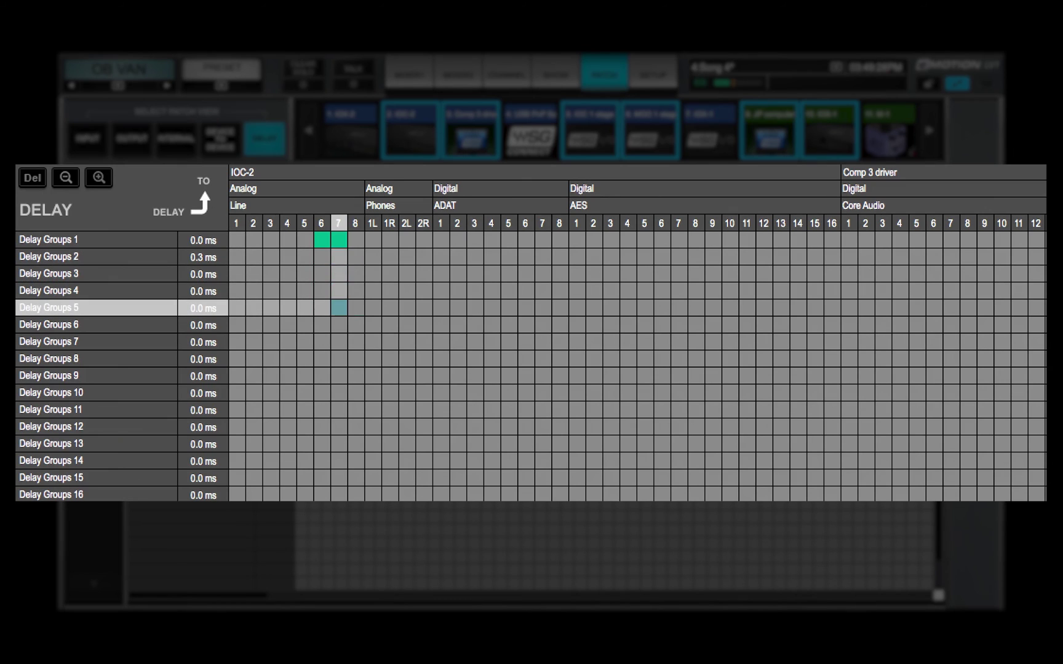
{"action": "left_click", "coordinate": [355, 308]}
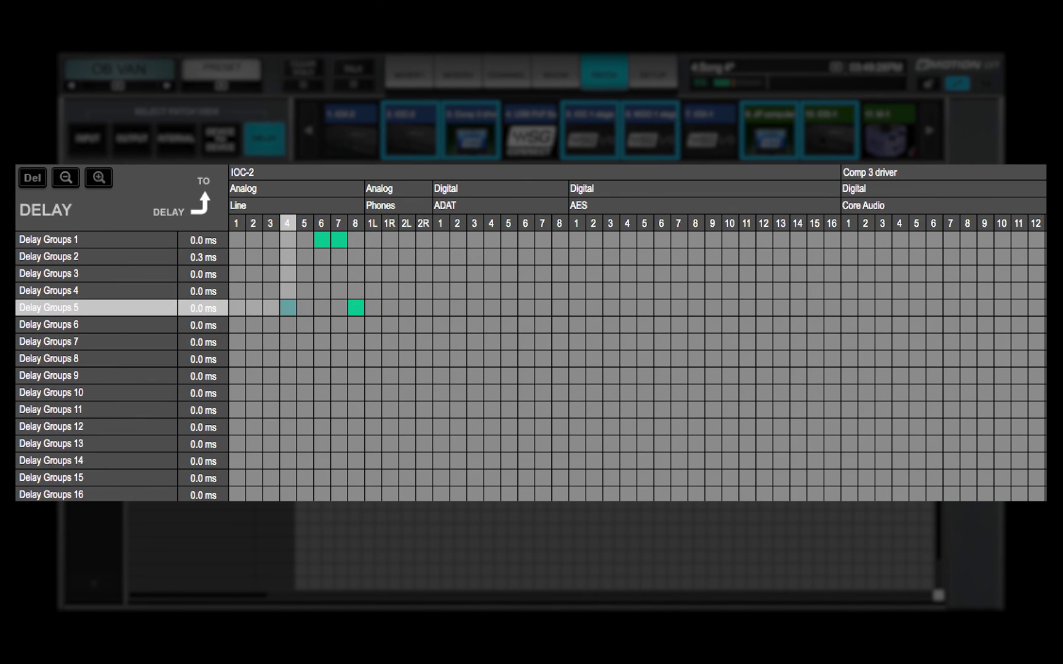
{"action": "left_click", "coordinate": [288, 308]}
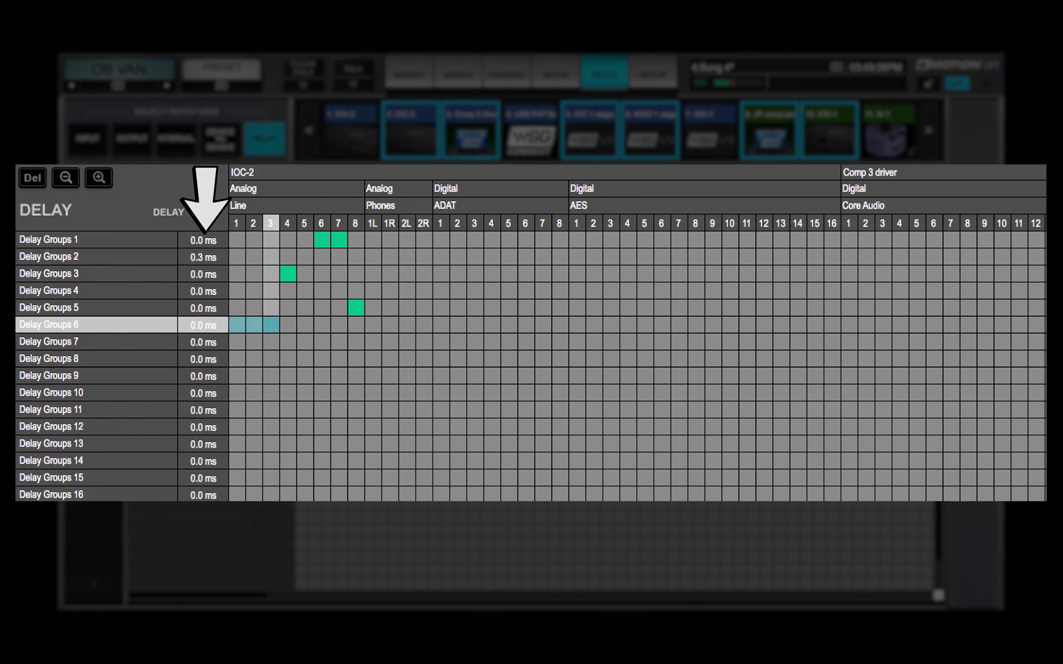
{"action": "left_click", "coordinate": [270, 325]}
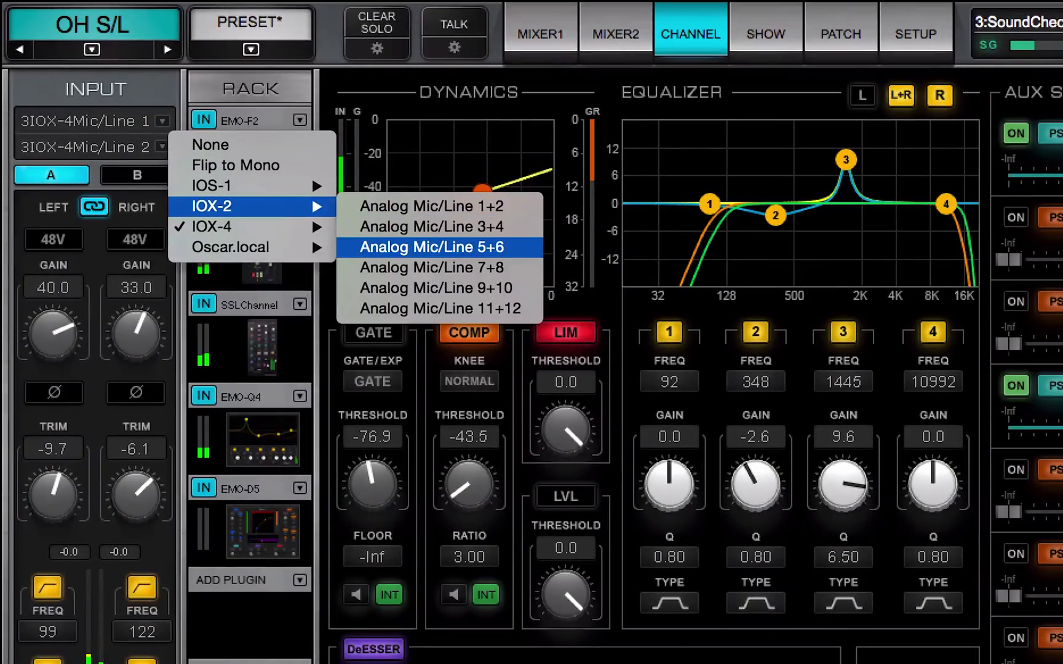
- Set the OH S/L channel's input source to IOX-2 Analog Mic/Line 5+6
{"action": "left_click", "coordinate": [432, 247]}
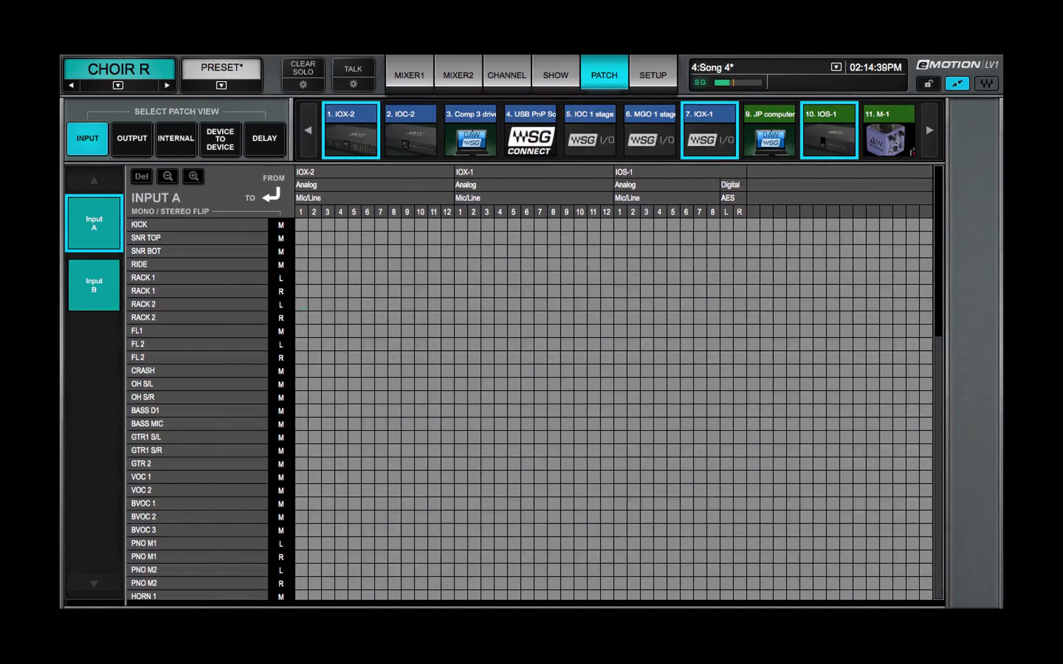
- Patch IOX-2 input 7 to RACK 2 L and input 6 to the bottom row; set KICK dynamics to EXP
{"action": "left_click", "coordinate": [381, 304]}
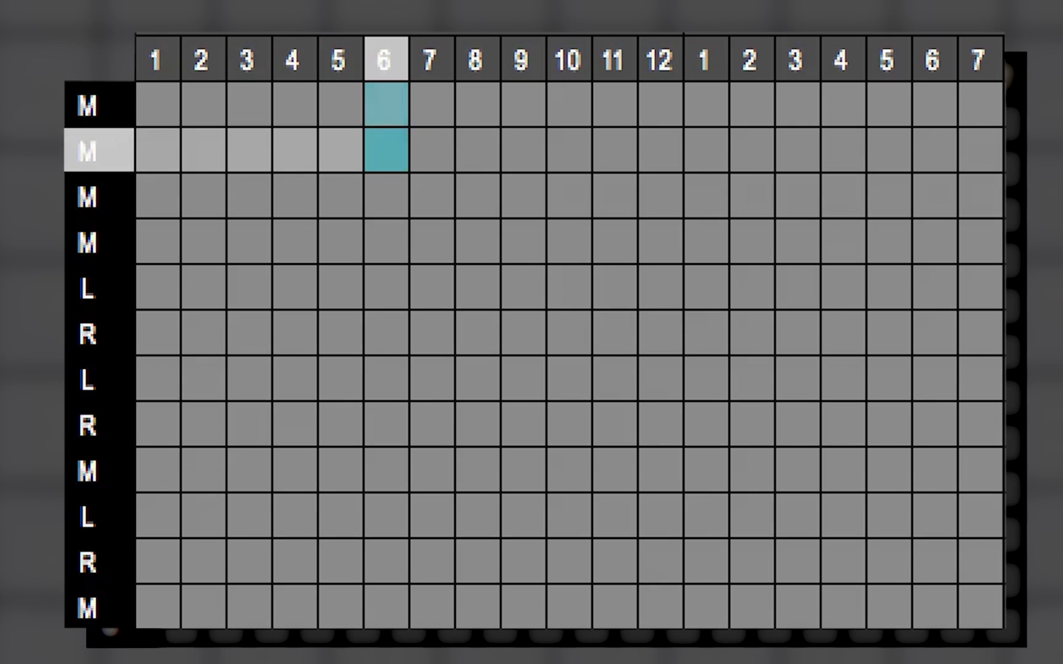
{"action": "left_click_drag", "start_coordinate": [386, 149], "coordinate": [388, 636]}
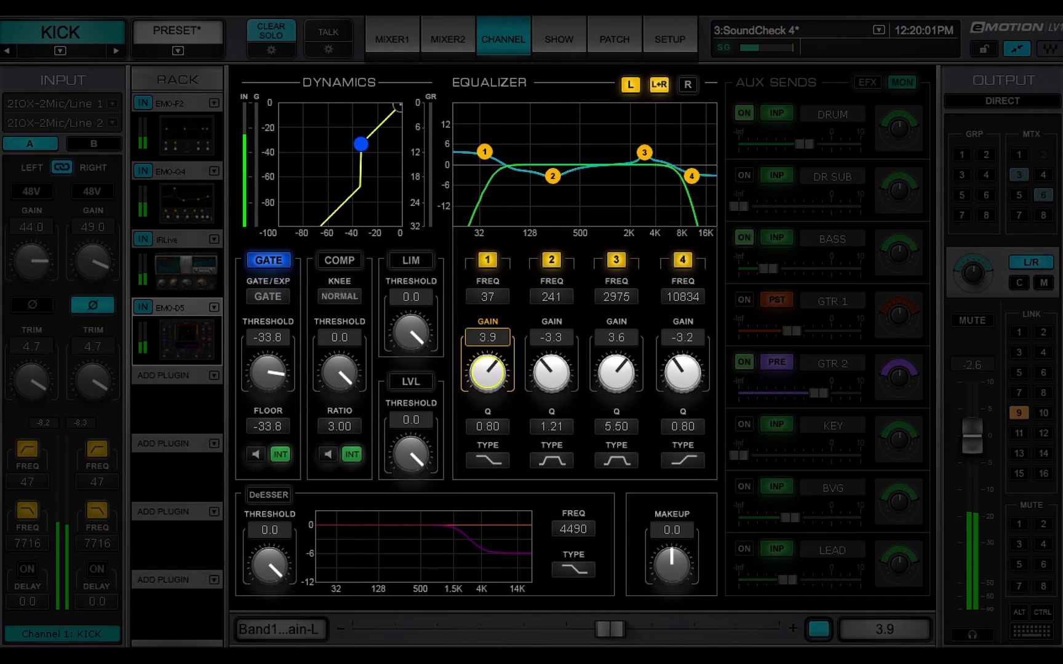
{"action": "left_click", "coordinate": [269, 297]}
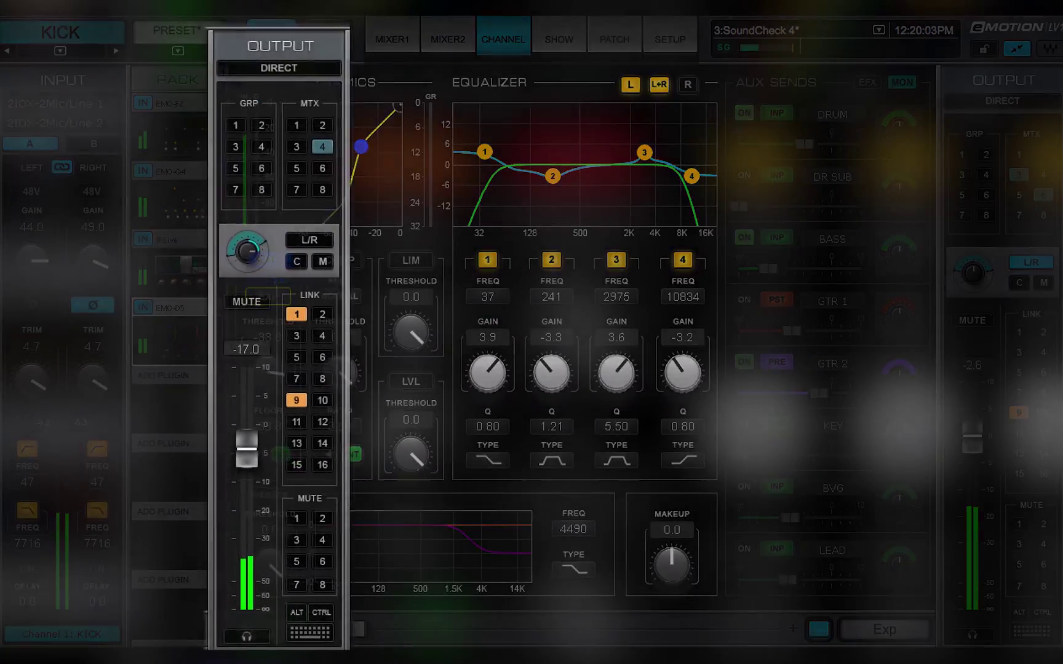